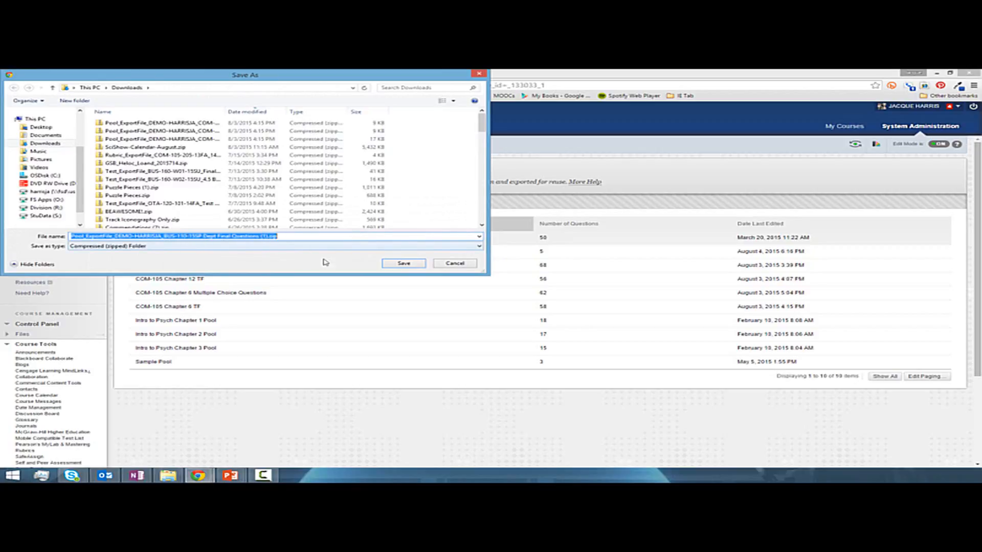
# Save the exported BUS-110-15SP Dept Final Questions pool, and import the COM-105 Chapter 16 MC pool package from the computer
pyautogui.click(404, 264)
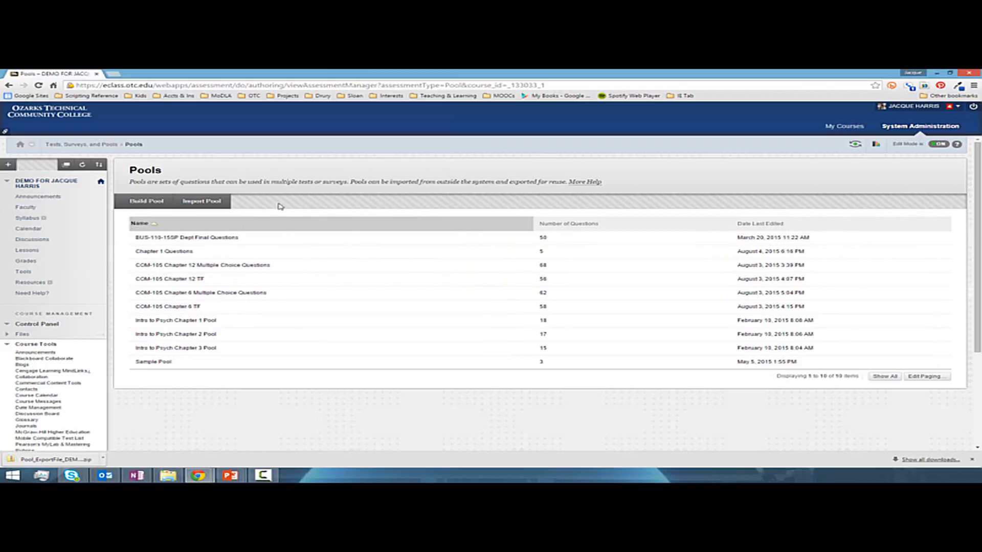
pyautogui.click(201, 202)
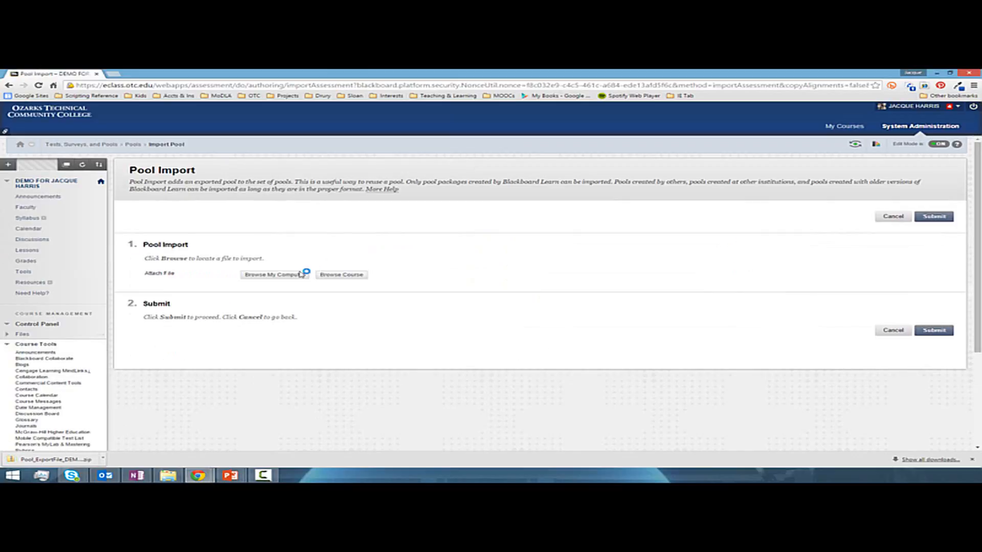
pyautogui.click(301, 277)
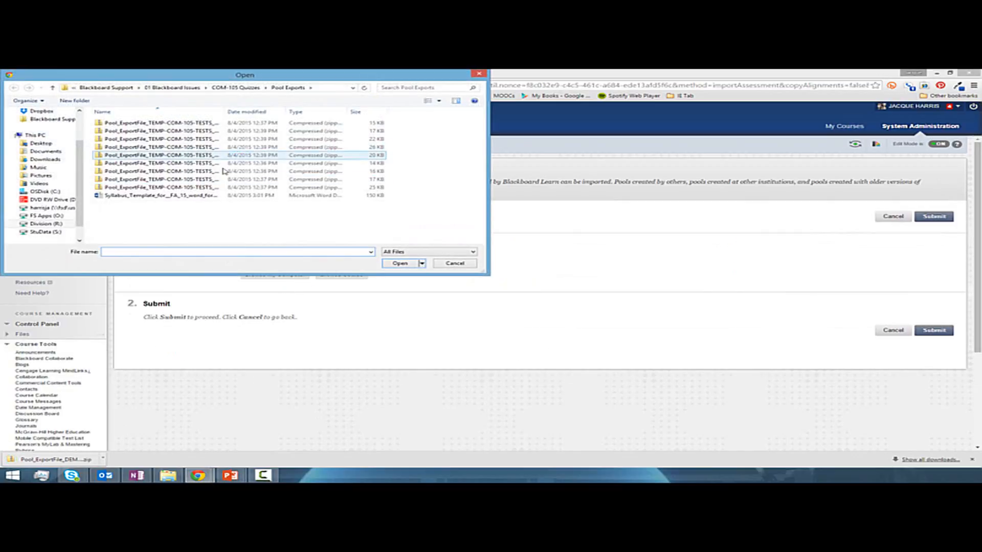
pyautogui.click(208, 188)
pyautogui.click(406, 264)
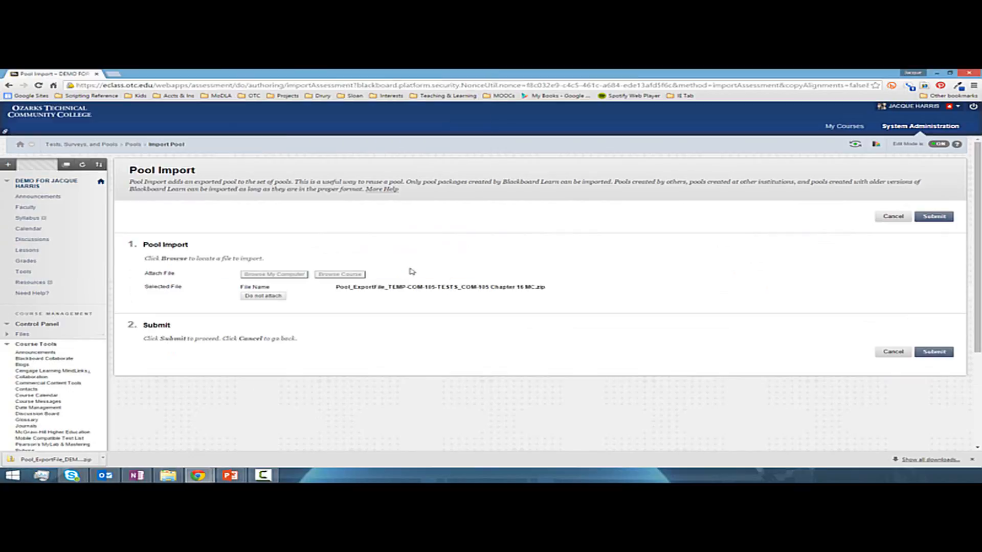
pyautogui.click(938, 219)
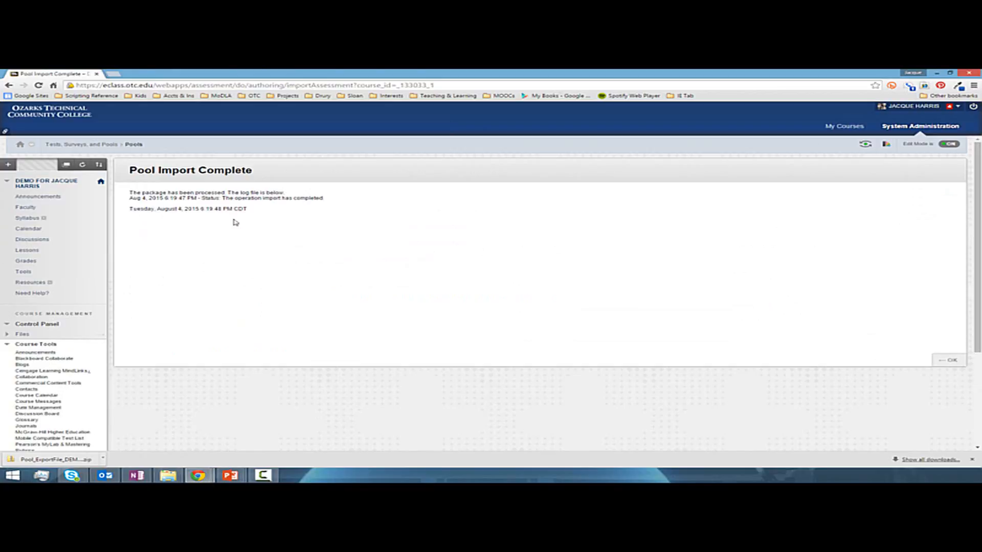
pyautogui.click(950, 360)
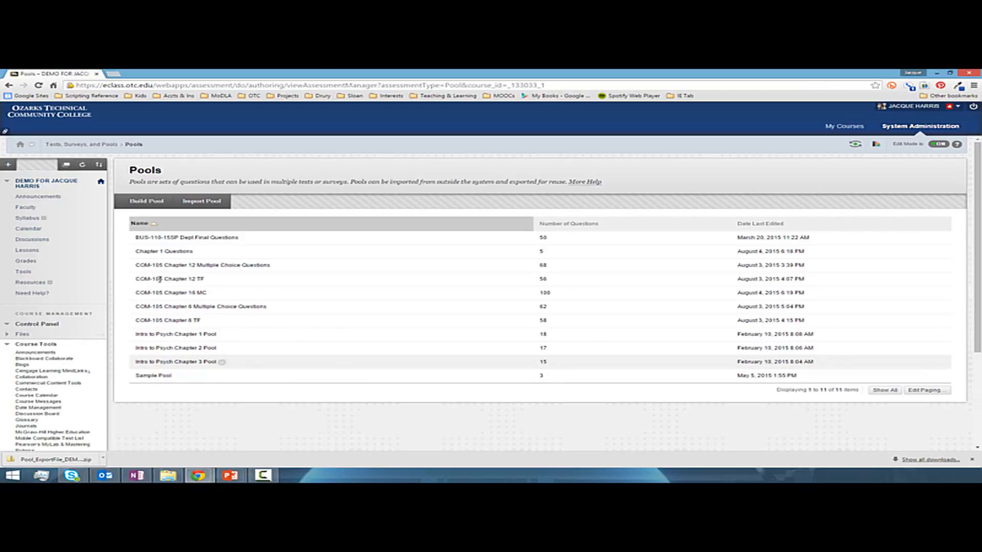
# Build a new question pool named Chapter 1 Questions and look through the question types available for it
pyautogui.click(143, 202)
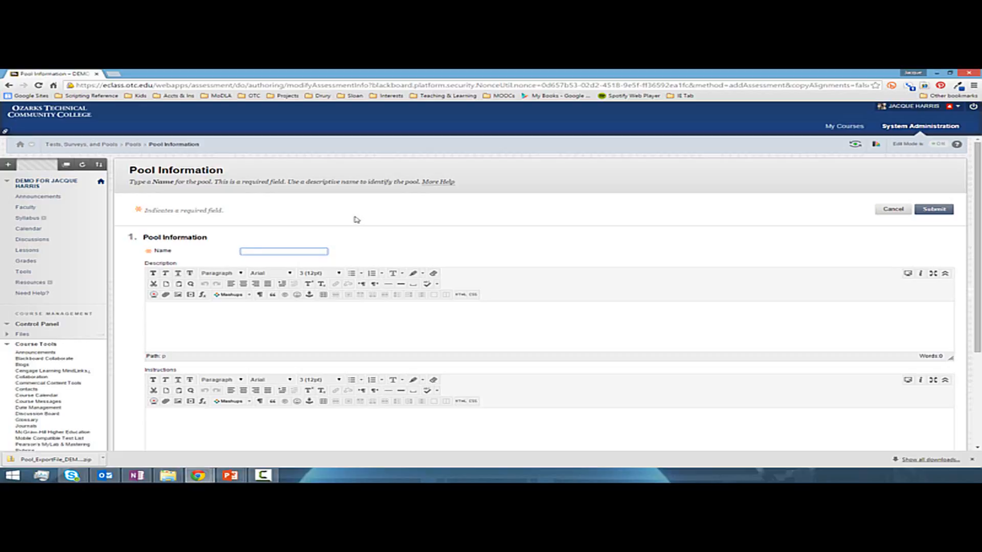
pyautogui.write('Chapter 1 Questions')
pyautogui.click(528, 326)
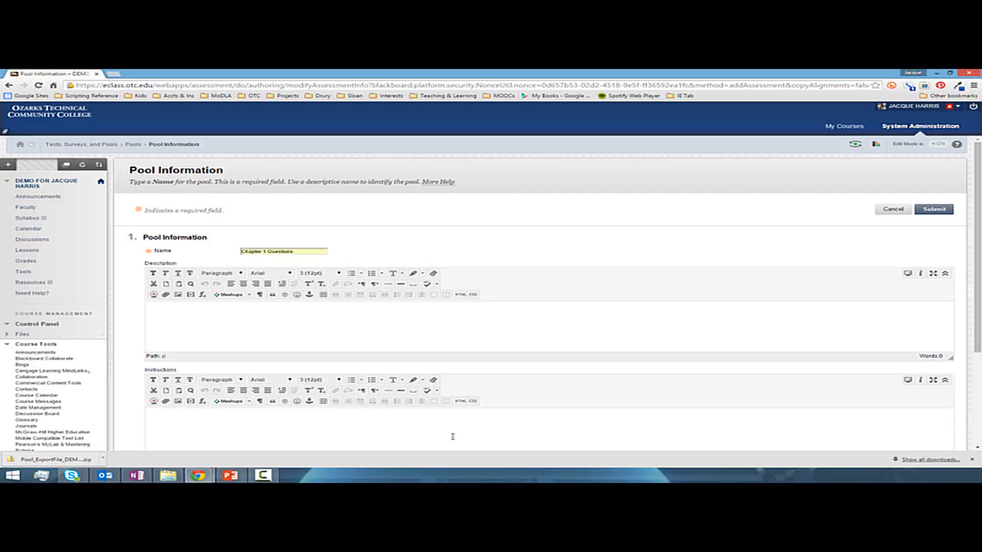
pyautogui.click(939, 211)
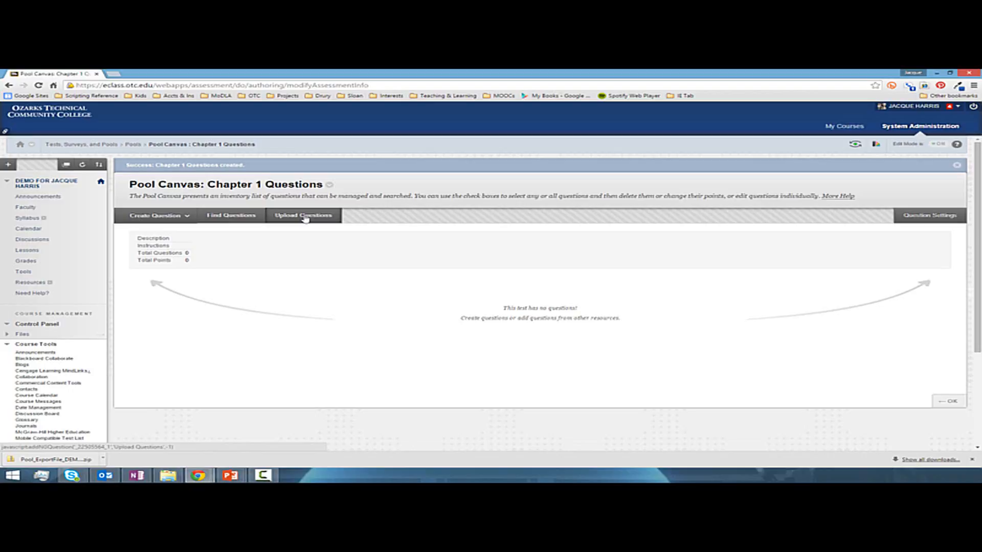
pyautogui.click(157, 216)
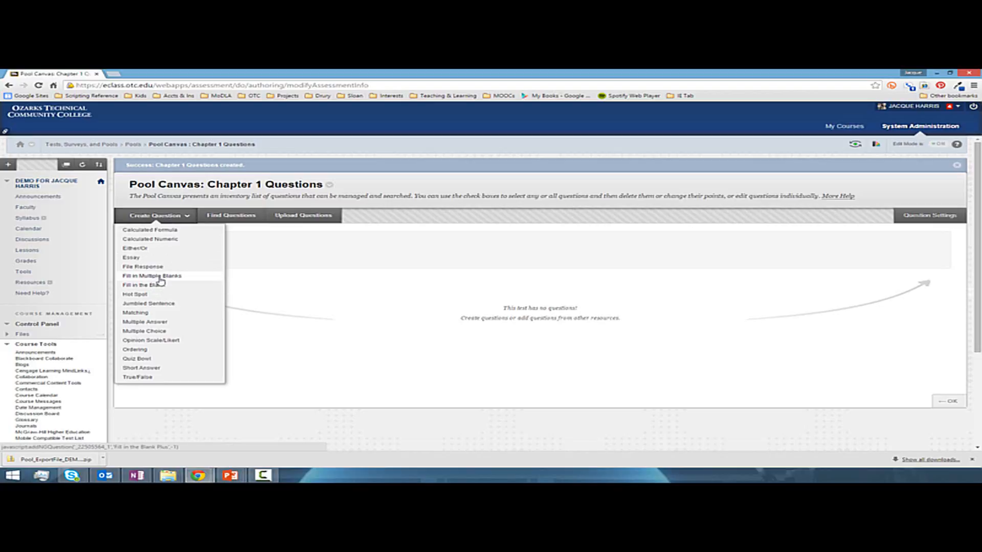
pyautogui.click(137, 377)
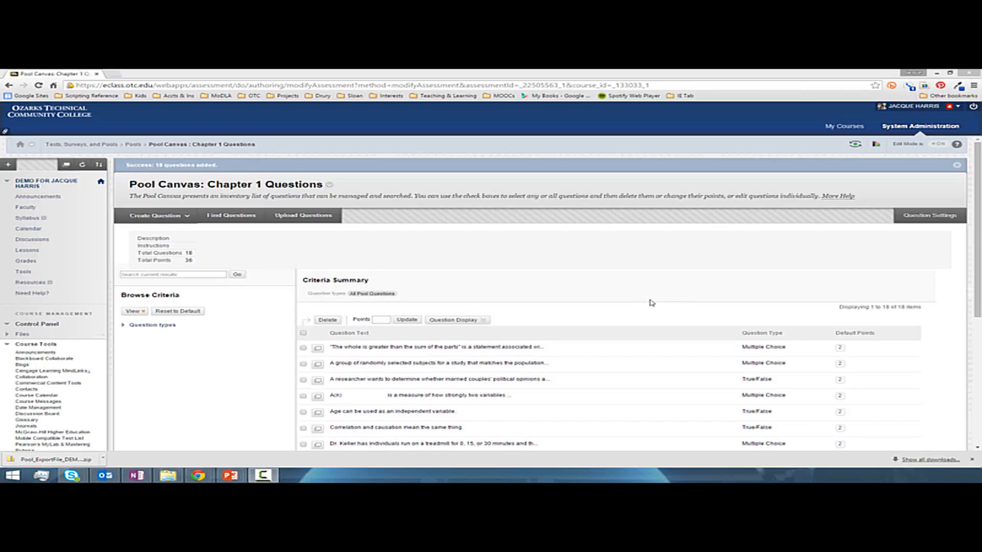
# Set the points of all questions in the Chapter 1 Questions pool to 1
pyautogui.moveTo(977, 315)
pyautogui.mouseDown()
pyautogui.moveTo(973, 408)
pyautogui.moveTo(979, 296)
pyautogui.mouseUp()
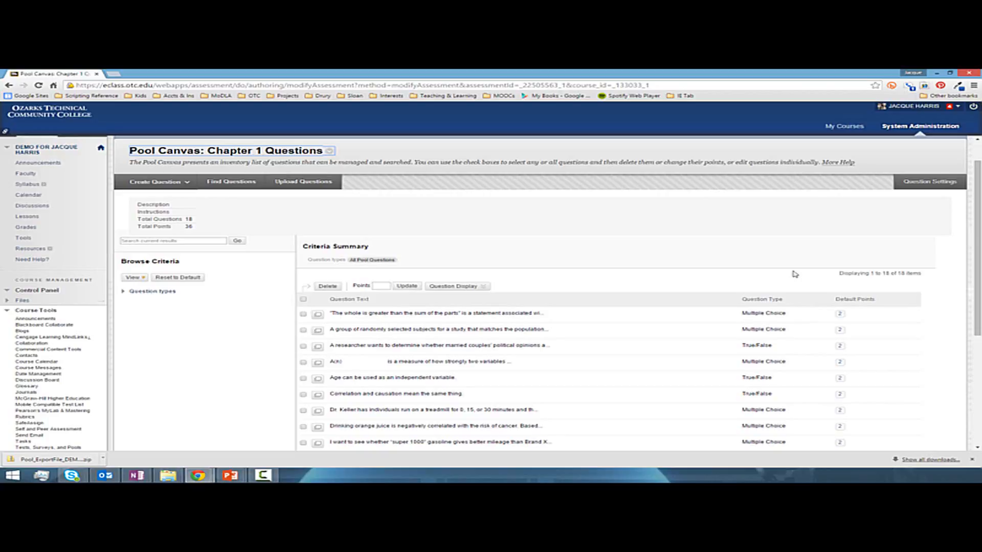
pyautogui.click(303, 300)
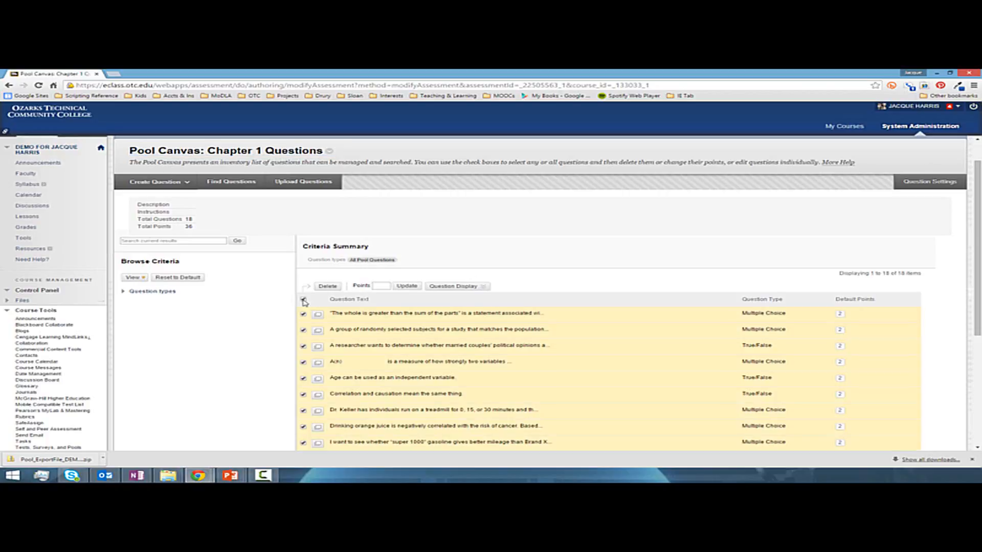
pyautogui.click(382, 286)
pyautogui.write('1')
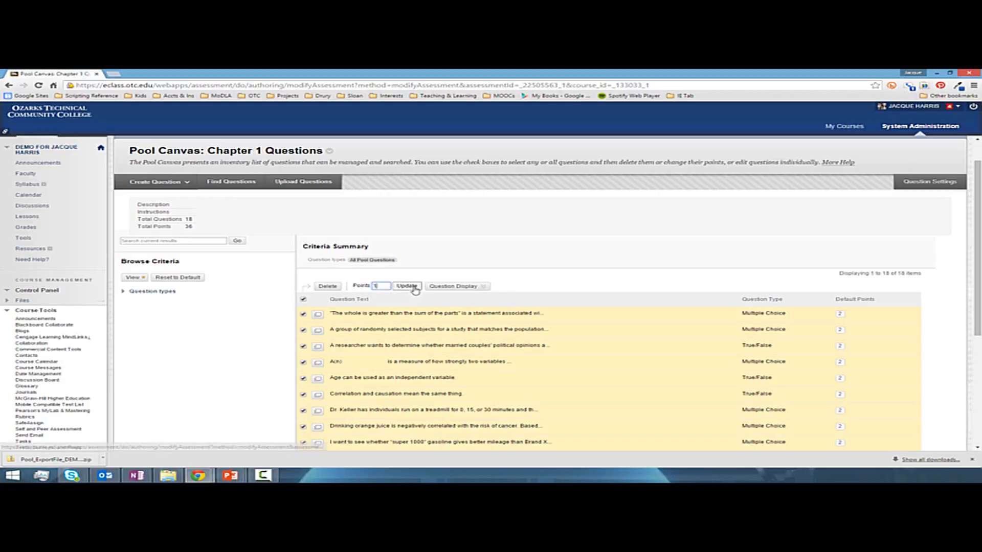
pyautogui.click(412, 286)
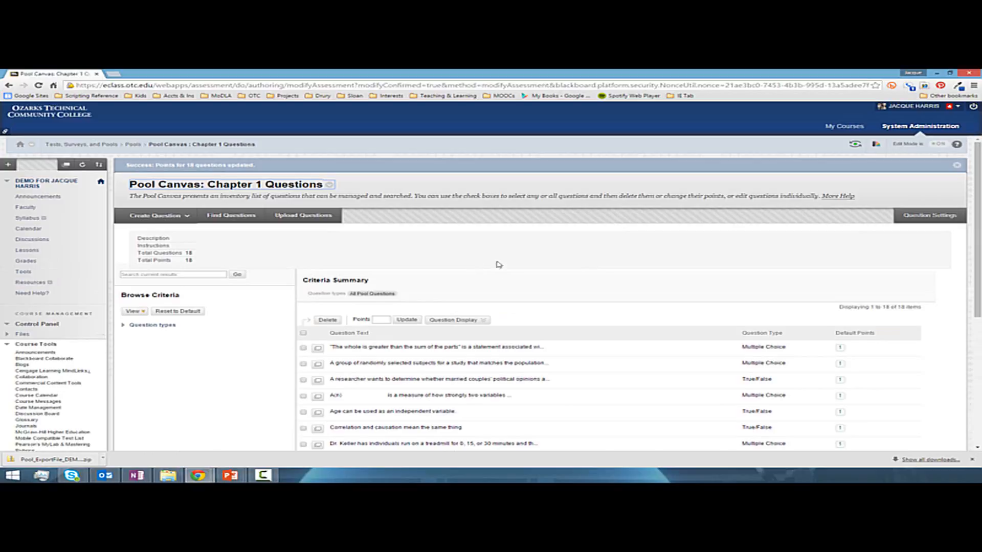
pyautogui.scroll(-3, 97, 407)
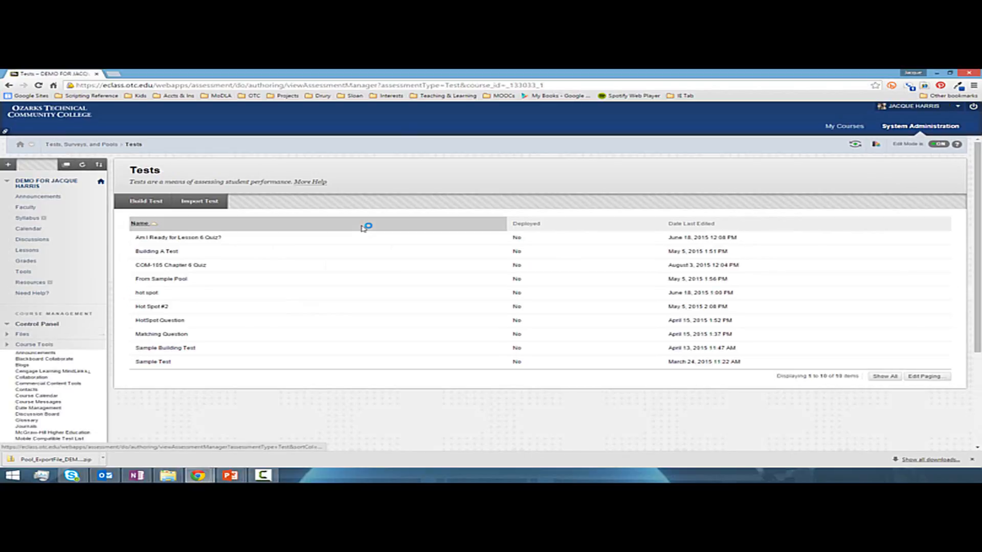
# Build a new test named Sample Test, leaving its description and instructions empty
pyautogui.click(146, 200)
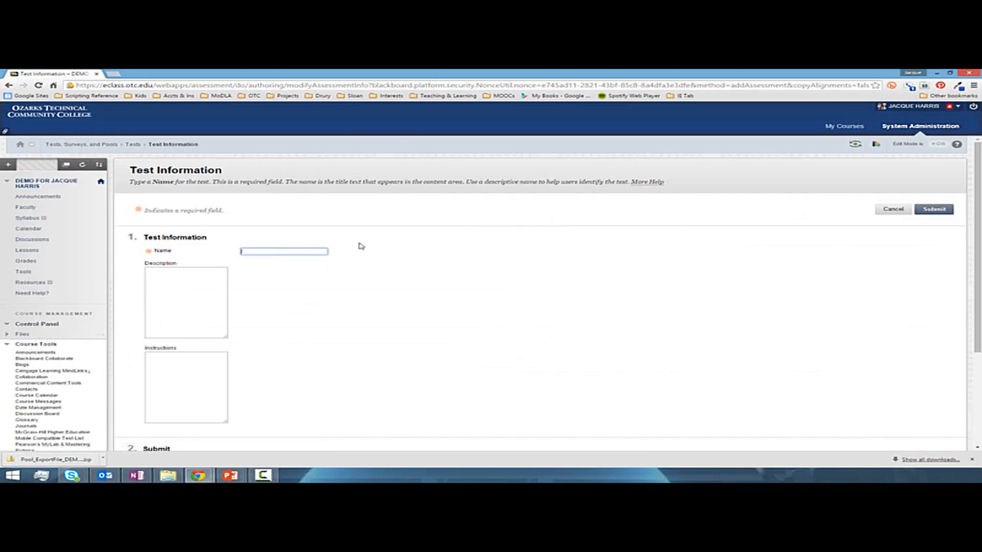
pyautogui.scroll(-10, 460, 203)
pyautogui.click(949, 385)
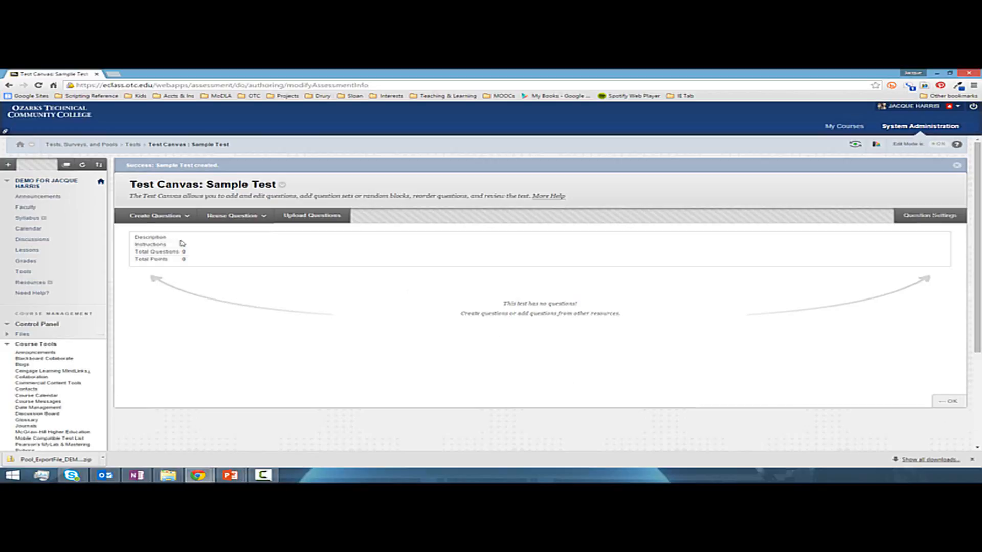
# Start a question set in the test and list the questions of the second Chapter 1 Questions pool as its source
pyautogui.click(158, 216)
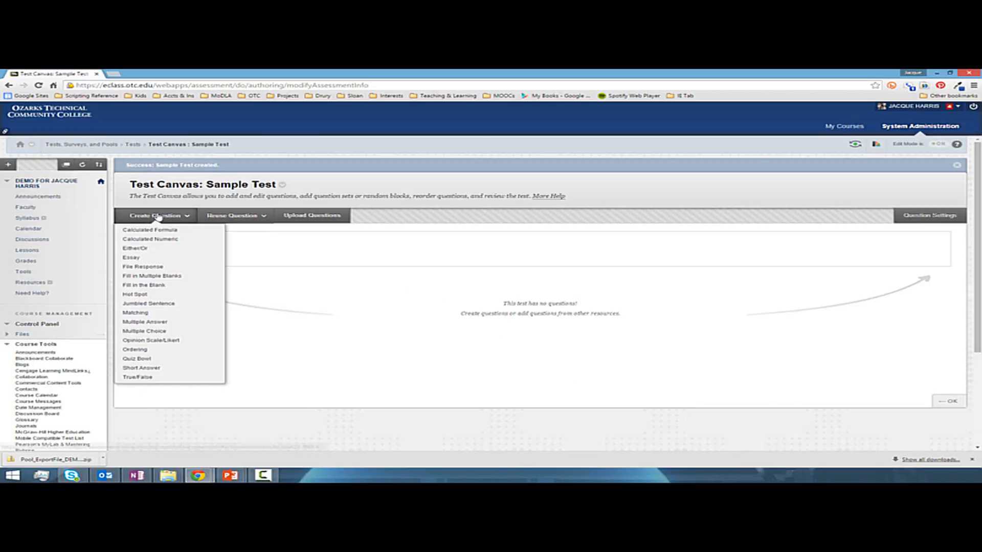
pyautogui.click(244, 217)
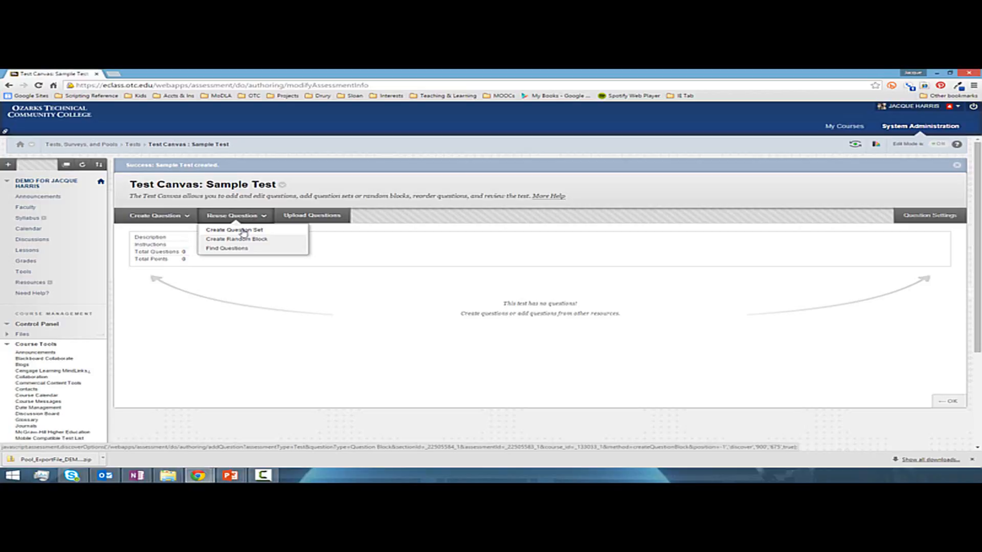
pyautogui.click(244, 231)
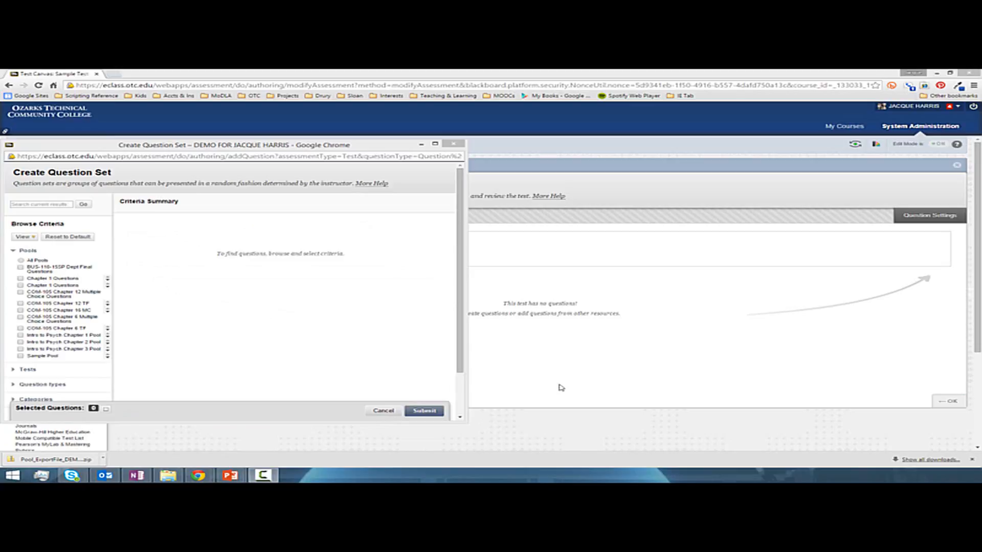
pyautogui.click(233, 148)
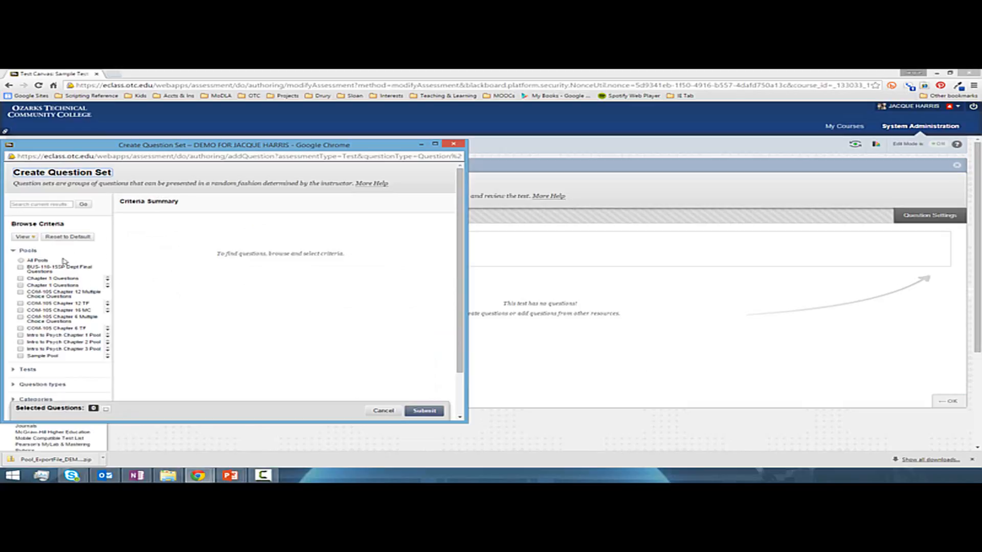
pyautogui.click(20, 285)
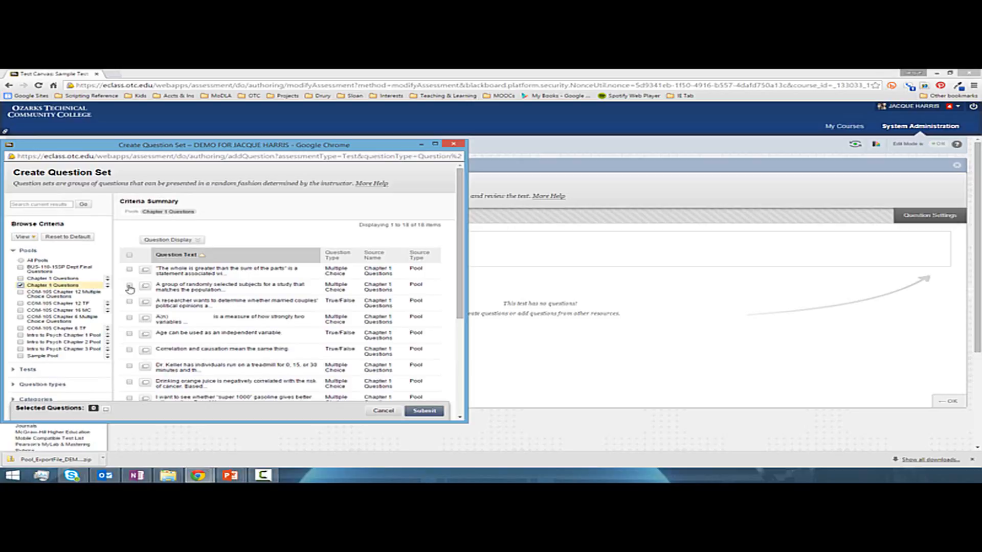
pyautogui.click(129, 287)
pyautogui.click(130, 286)
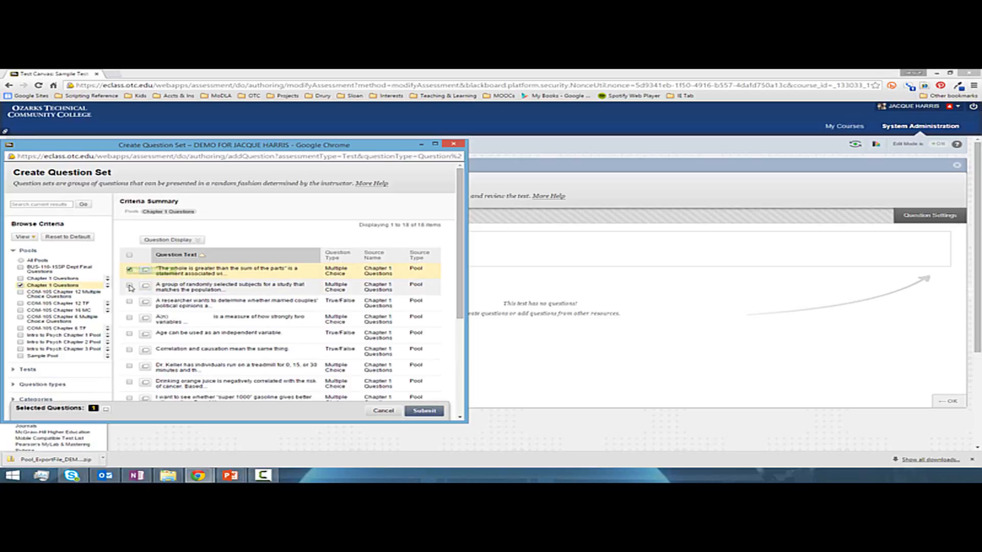
pyautogui.click(129, 302)
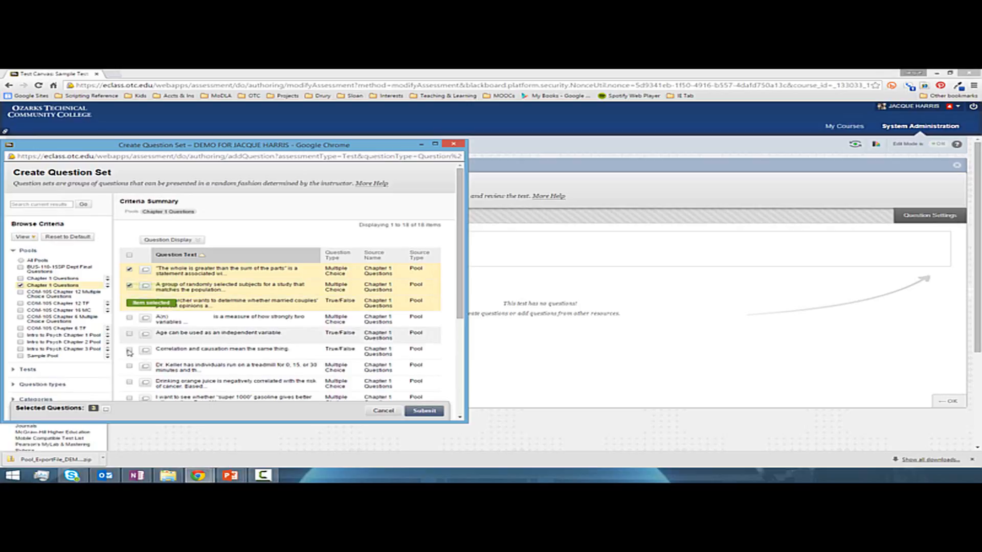
pyautogui.click(129, 255)
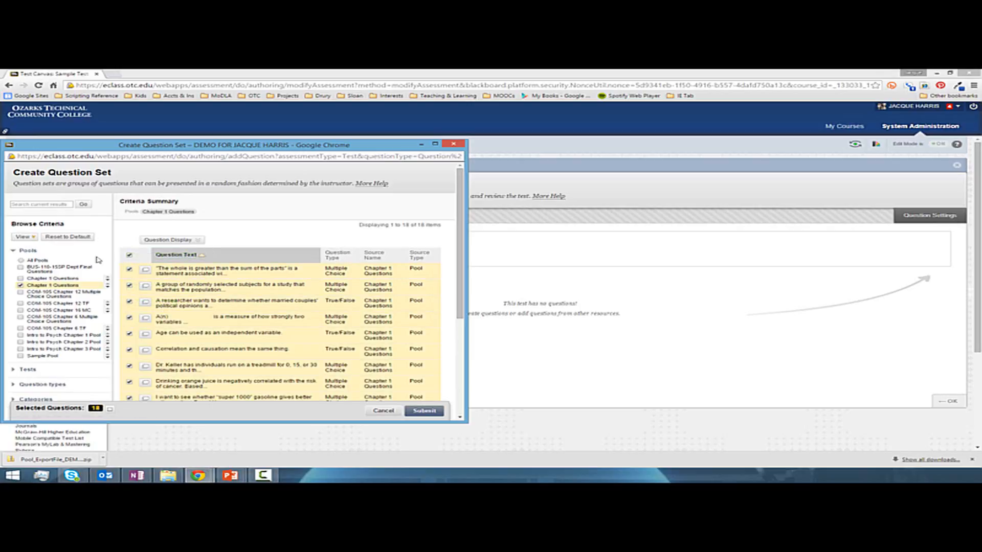
pyautogui.click(130, 255)
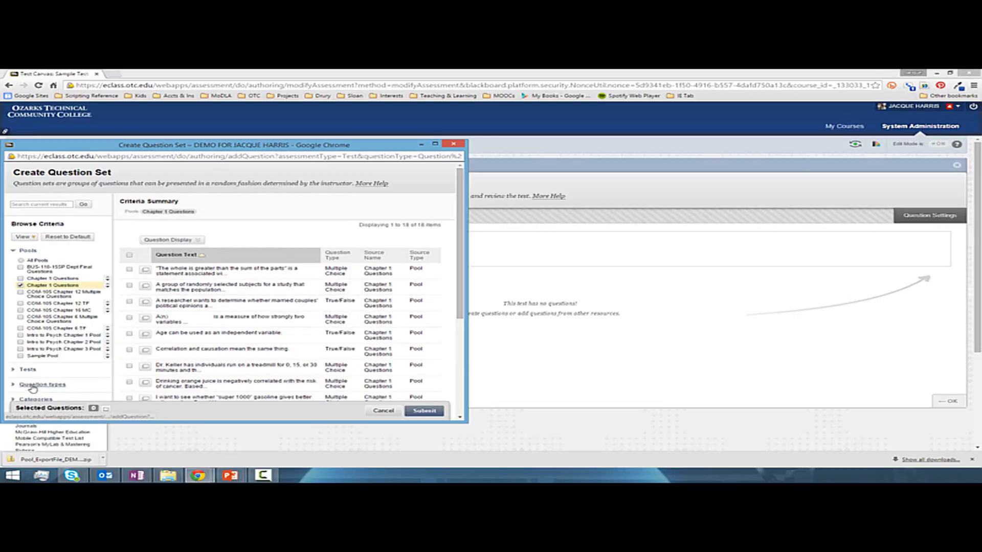
# Select ten individual questions from across the Chapter 1 Questions list and add them to the test as a question set
pyautogui.click(130, 269)
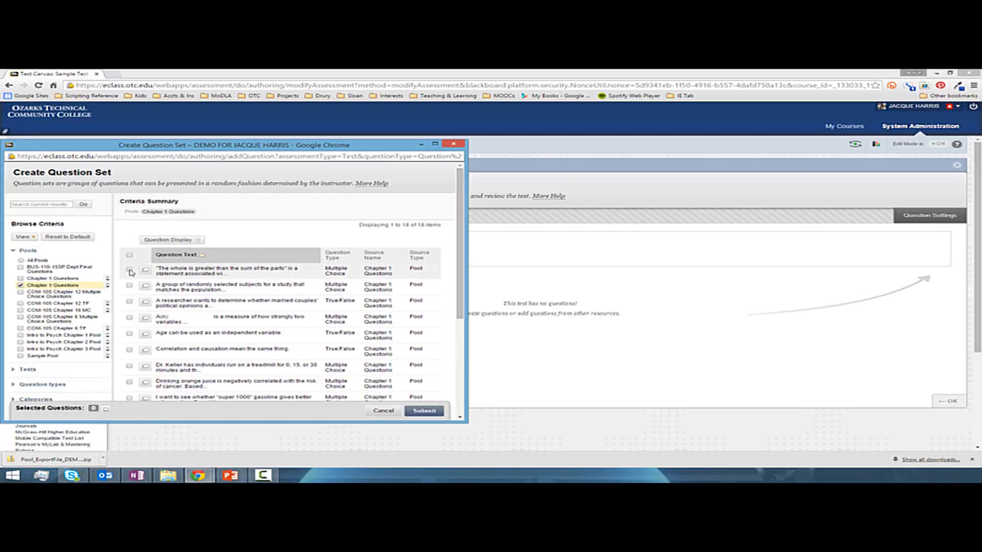
pyautogui.click(129, 302)
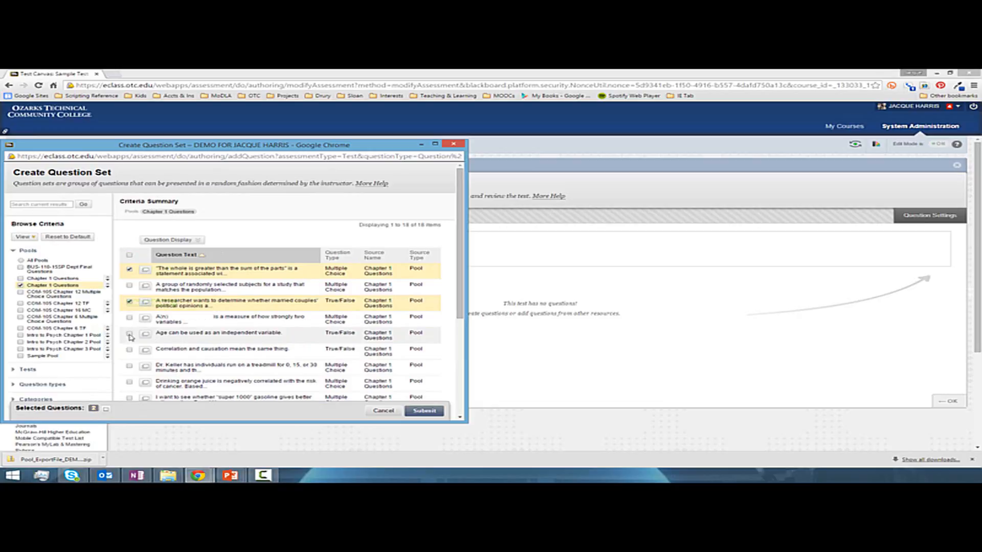
pyautogui.click(130, 334)
pyautogui.click(130, 366)
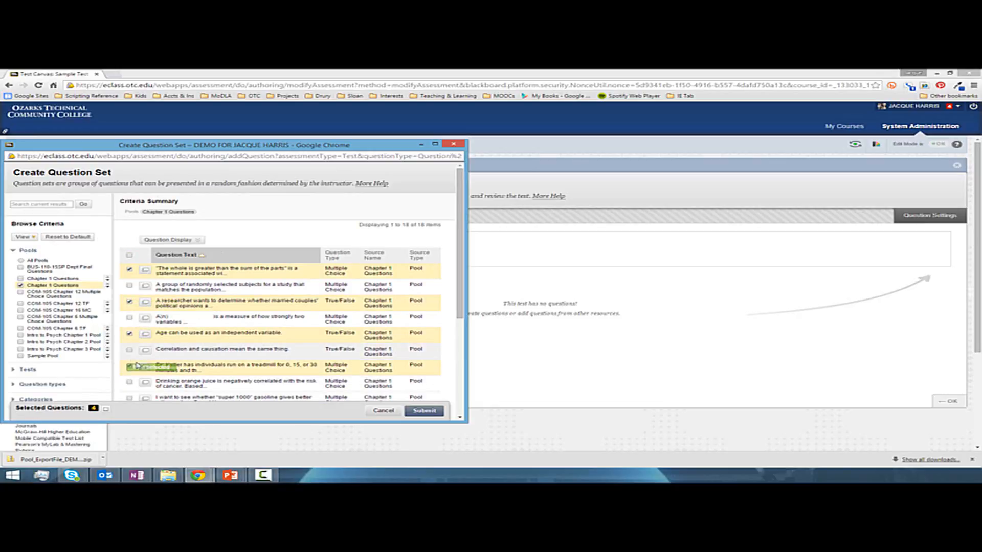
pyautogui.scroll(-3, 144, 356)
pyautogui.click(129, 347)
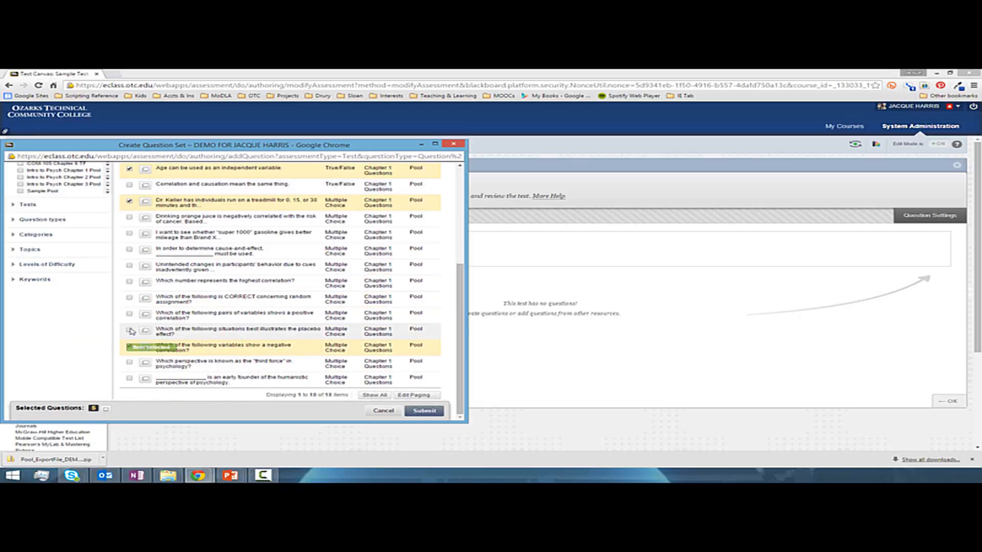
pyautogui.click(129, 298)
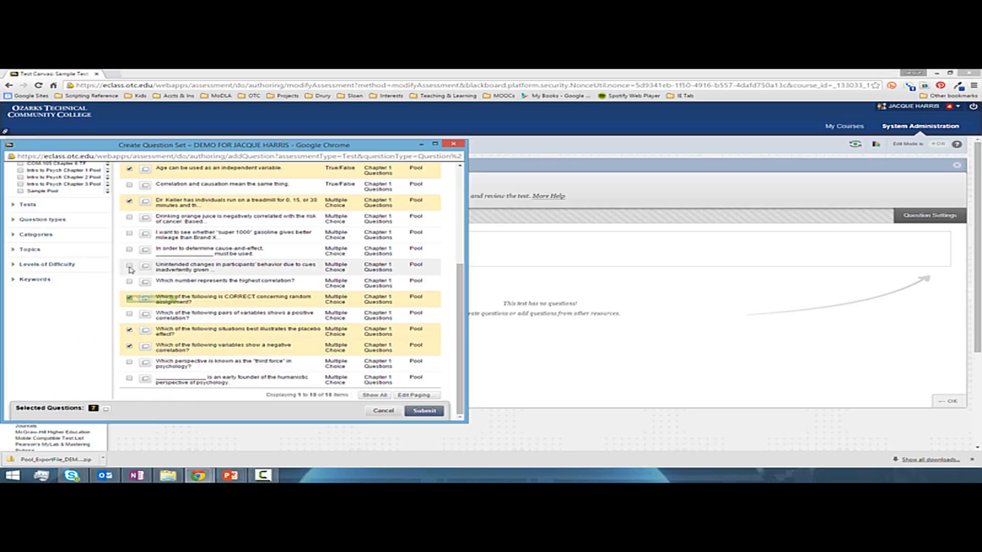
pyautogui.click(129, 266)
pyautogui.click(130, 250)
pyautogui.click(129, 363)
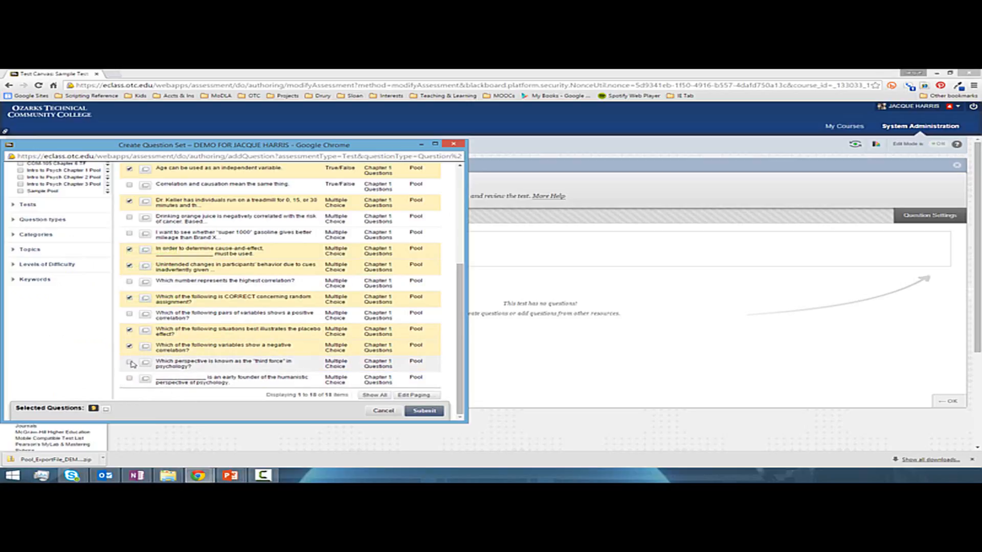
pyautogui.click(424, 411)
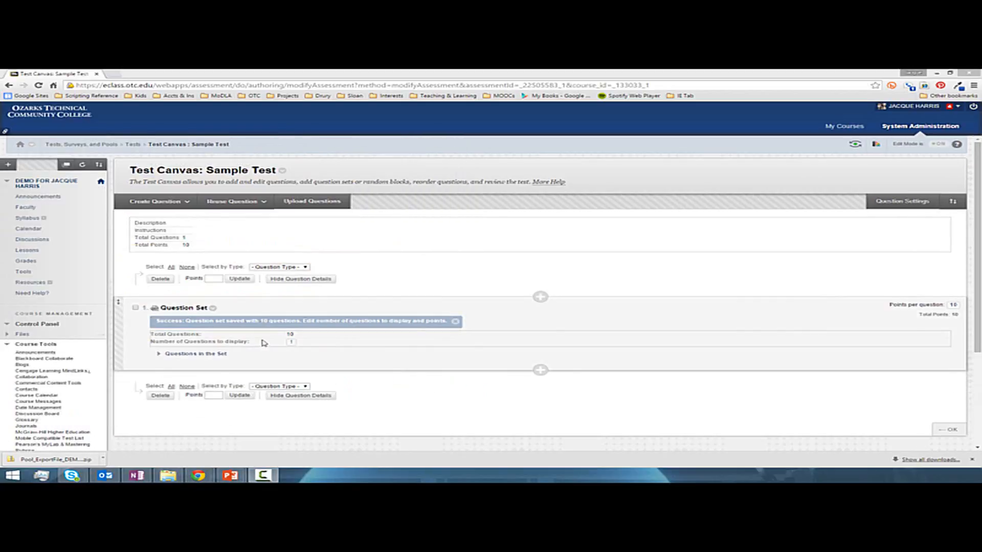
# Set the number of questions to display in the question set to 5 and expand its question list for review
pyautogui.click(290, 341)
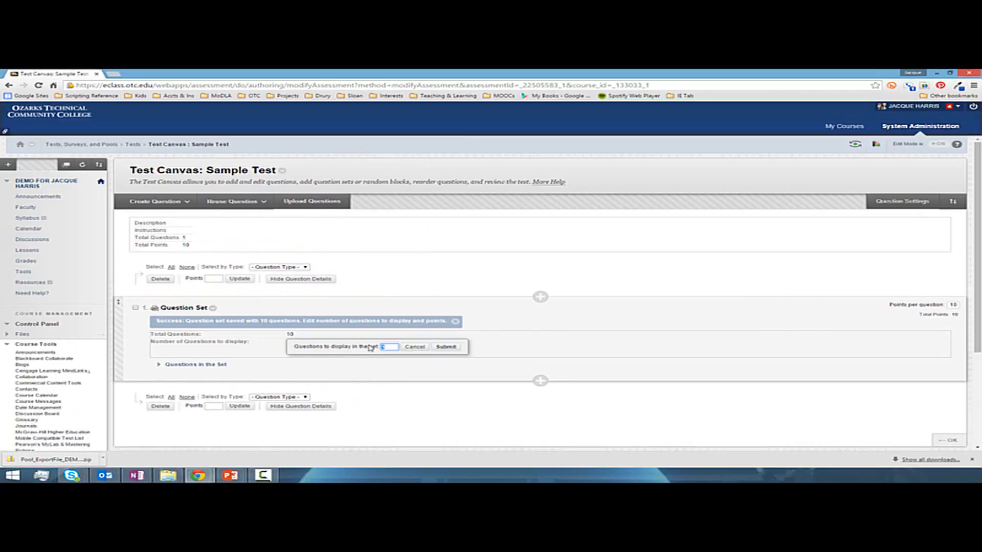
pyautogui.click(445, 346)
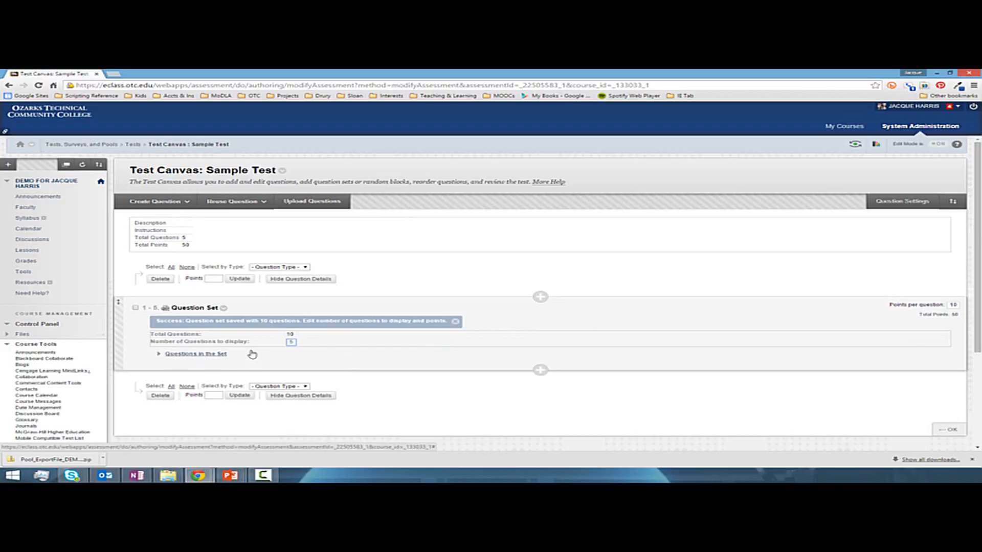
pyautogui.click(188, 354)
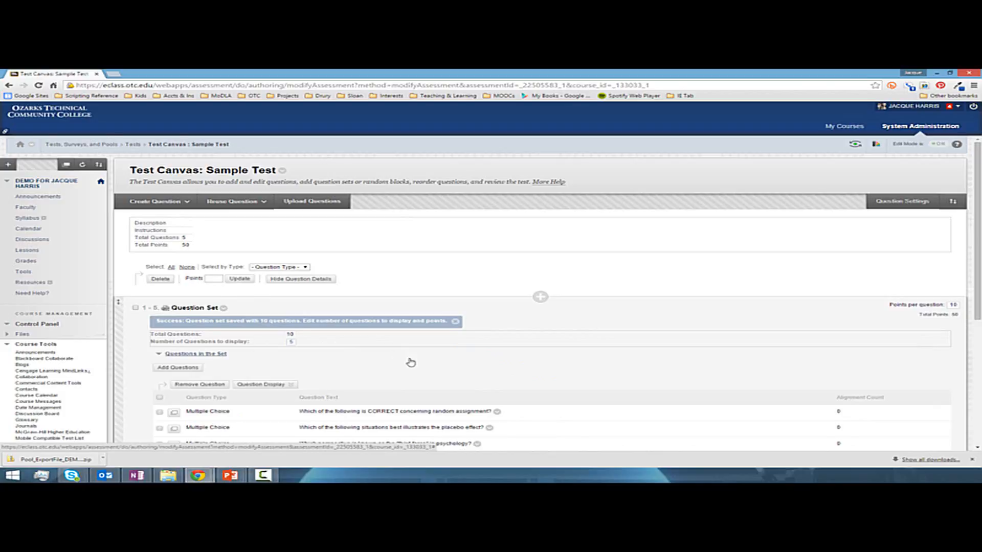
pyautogui.scroll(-5, 408, 358)
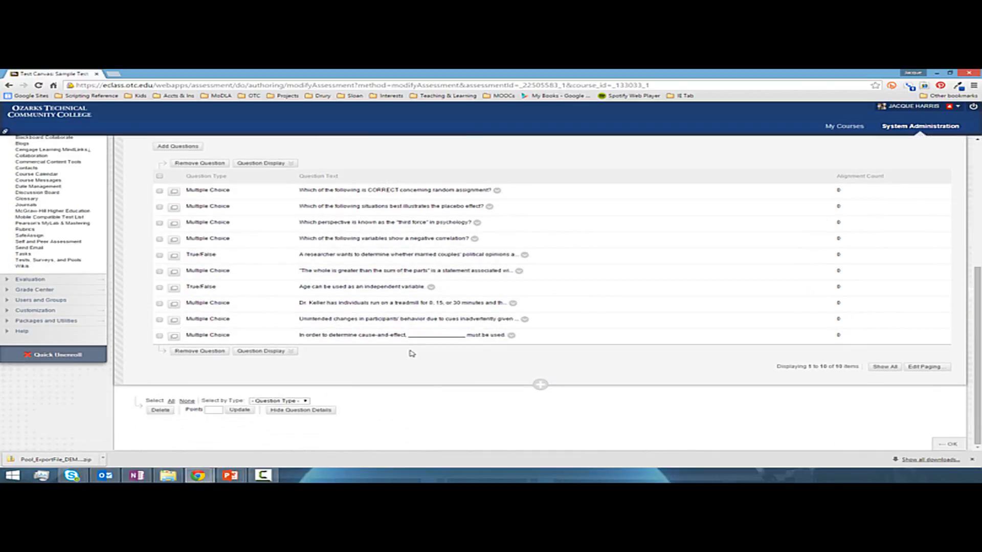
pyautogui.scroll(5, 406, 353)
pyautogui.scroll(-5, 399, 347)
# Select the random assignment and "third force" questions in the set and check the question display and individual edit options
pyautogui.click(160, 191)
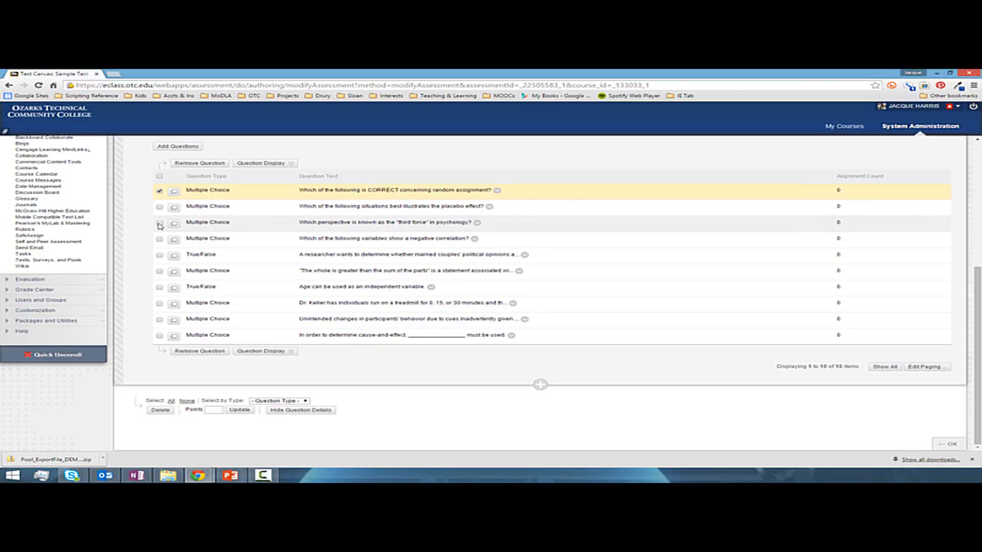
pyautogui.click(160, 223)
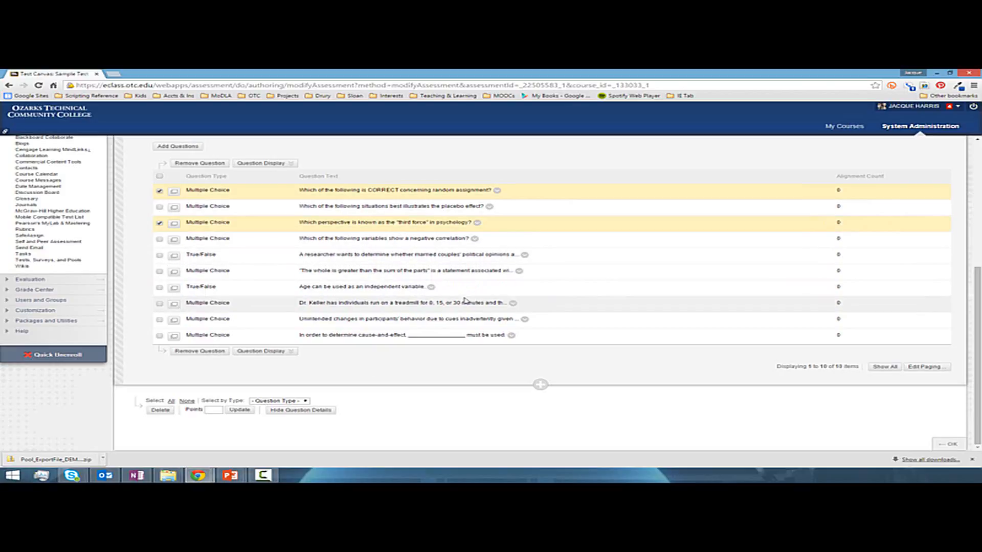
pyautogui.scroll(3, 463, 302)
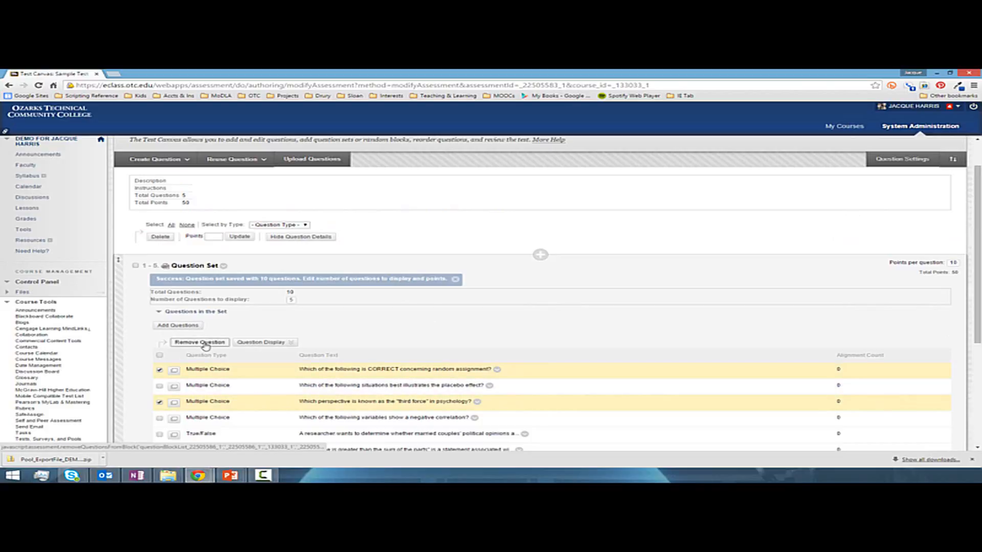
pyautogui.click(263, 342)
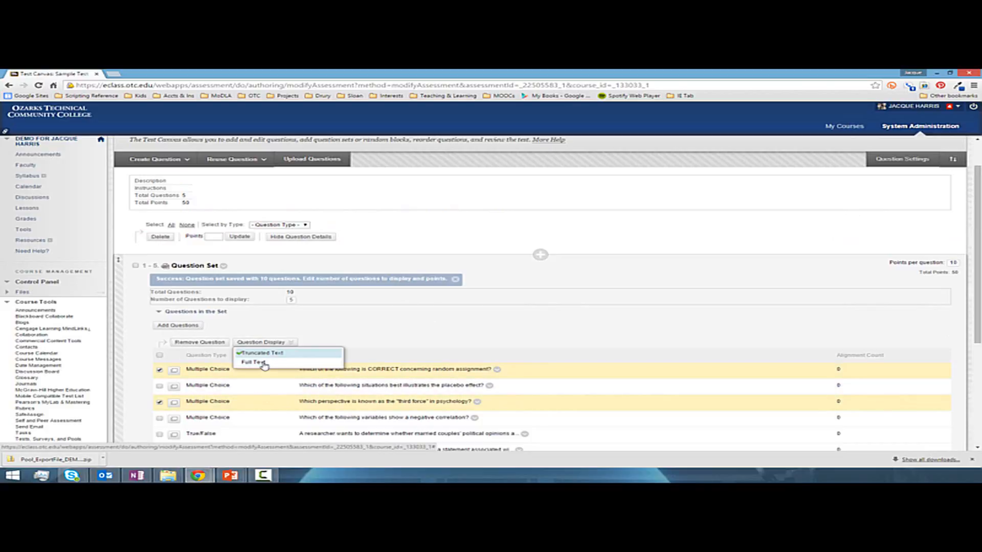
pyautogui.click(263, 363)
pyautogui.click(497, 369)
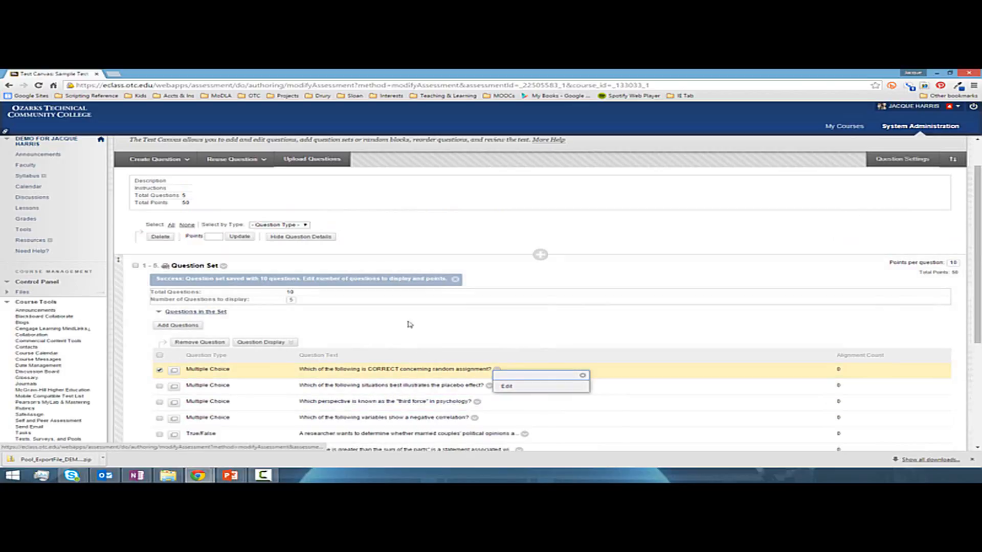
pyautogui.click(406, 329)
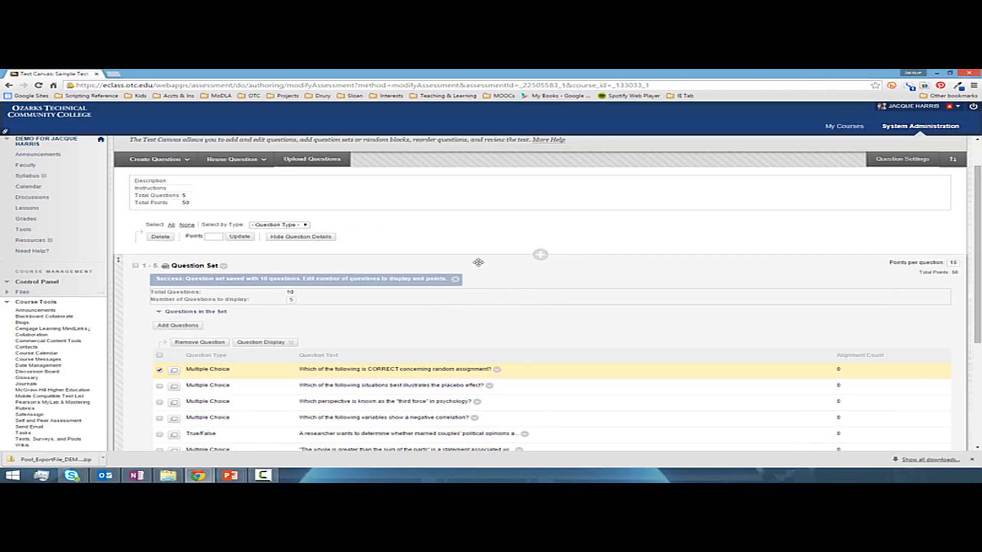
# Add a random block to the test from the second Chapter 1 Questions pool, using All Pool Questions as the question type
pyautogui.click(246, 160)
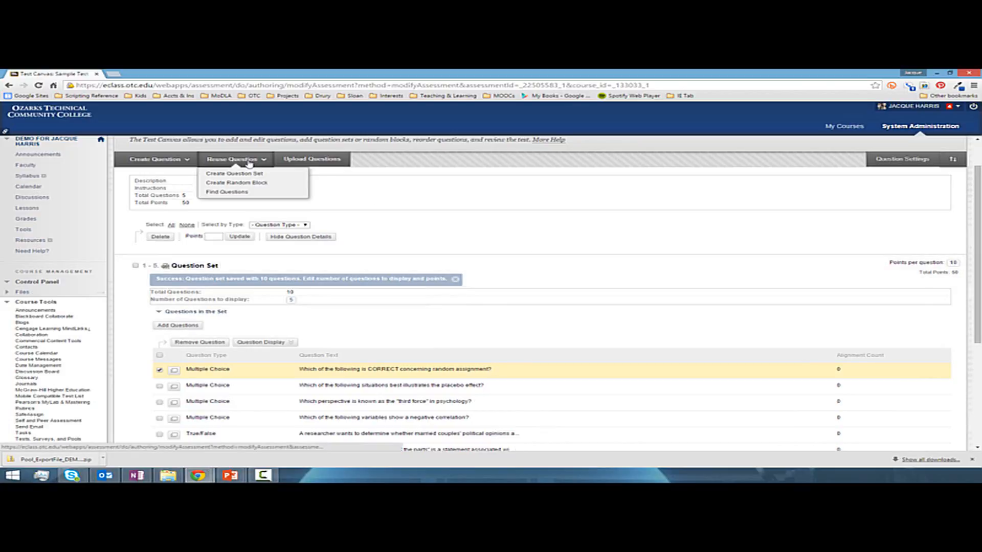
pyautogui.click(249, 183)
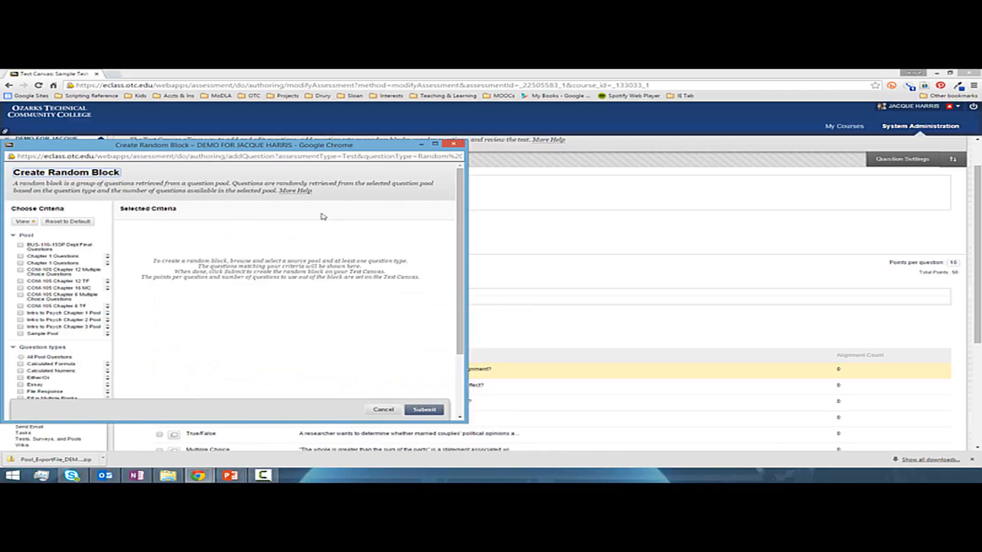
pyautogui.click(21, 264)
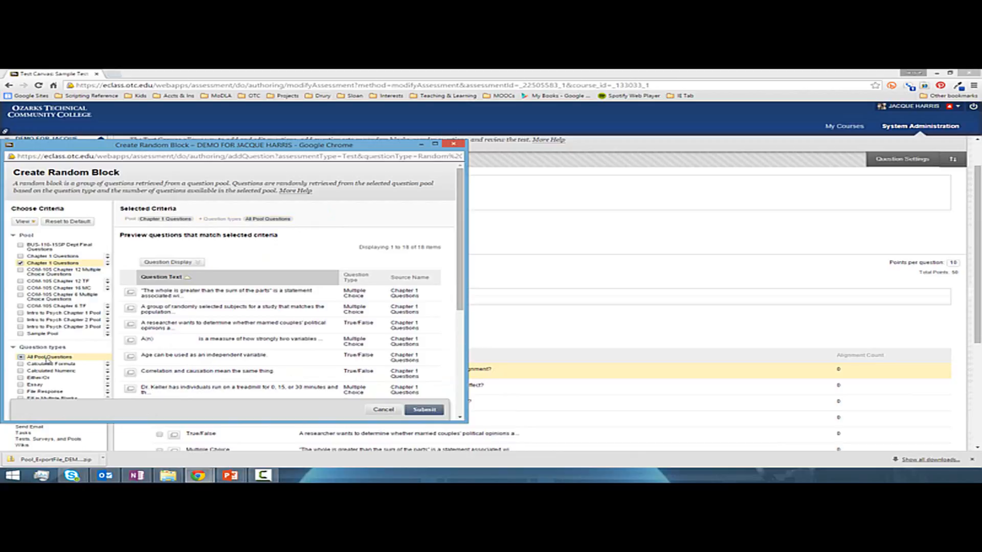
pyautogui.scroll(-3, 49, 361)
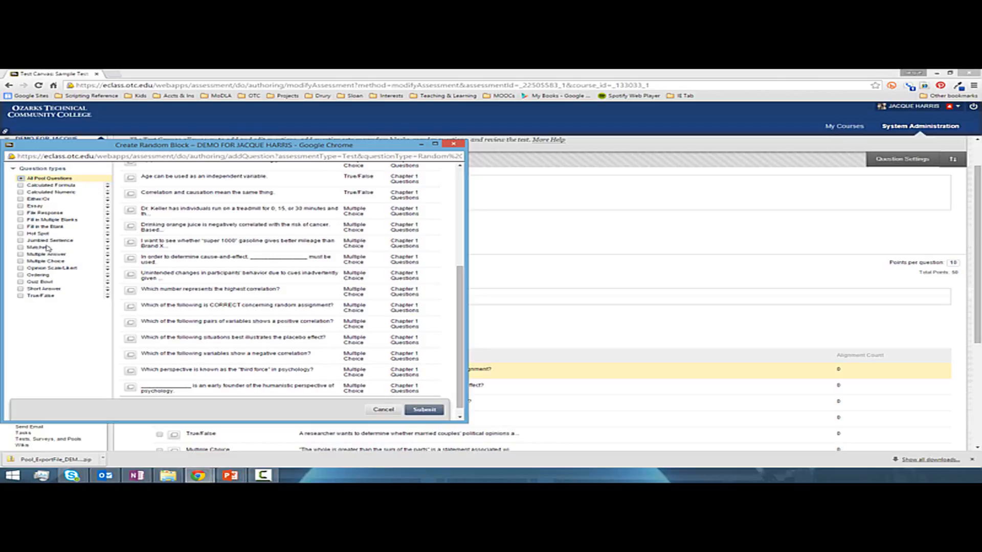
pyautogui.scroll(3, 49, 250)
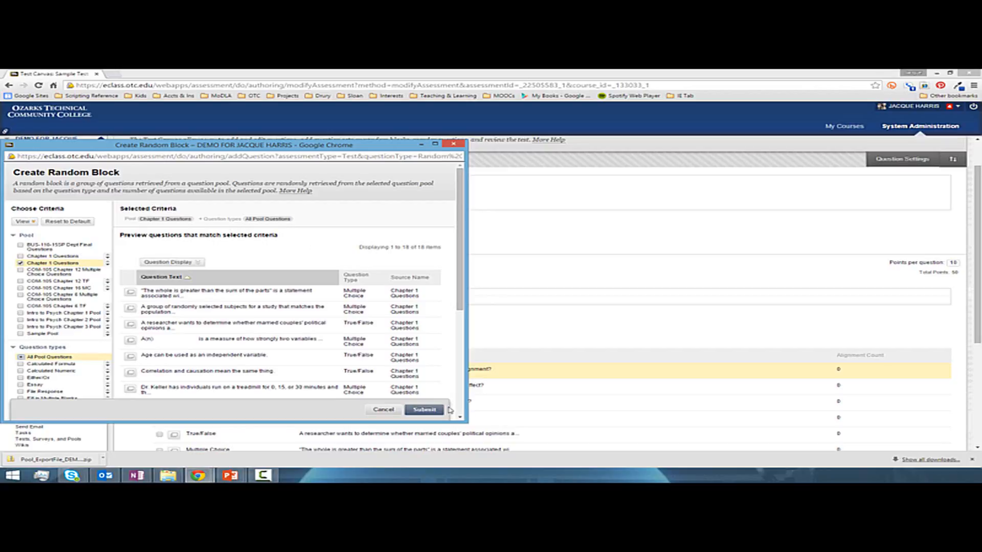
pyautogui.click(424, 409)
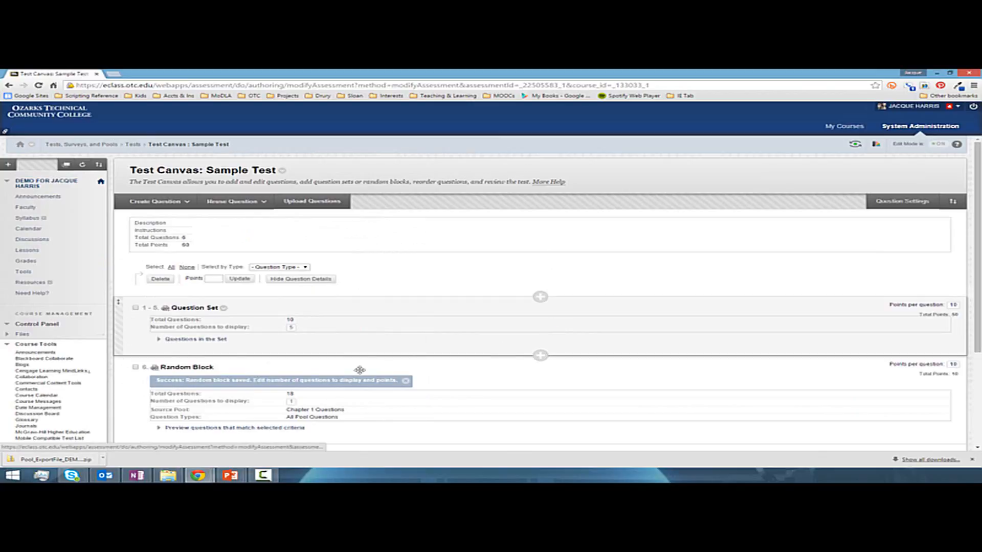
# Set the number of questions to display in the random block to 7
pyautogui.click(291, 403)
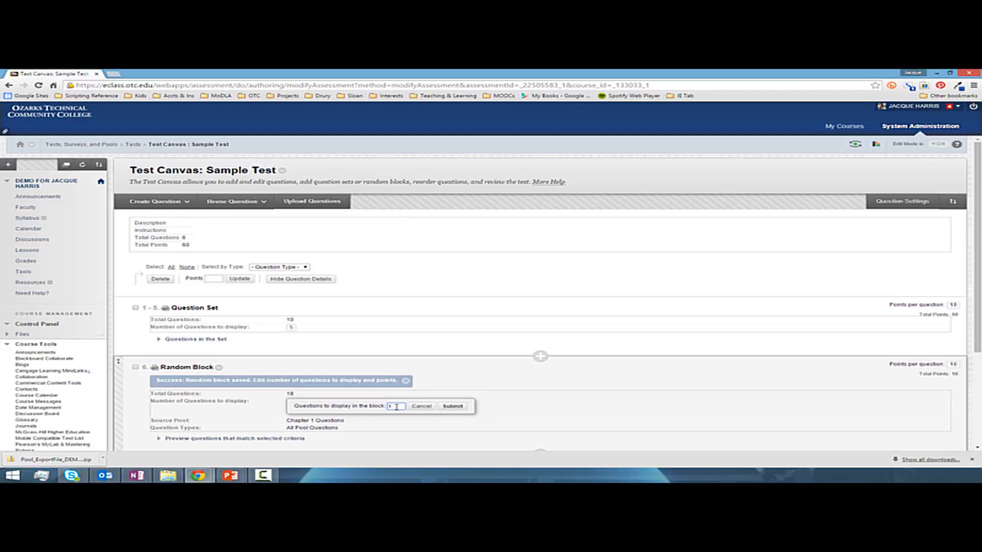
pyautogui.moveTo(396, 407); pyautogui.dragTo(362, 409)
pyautogui.write('7')
pyautogui.click(453, 406)
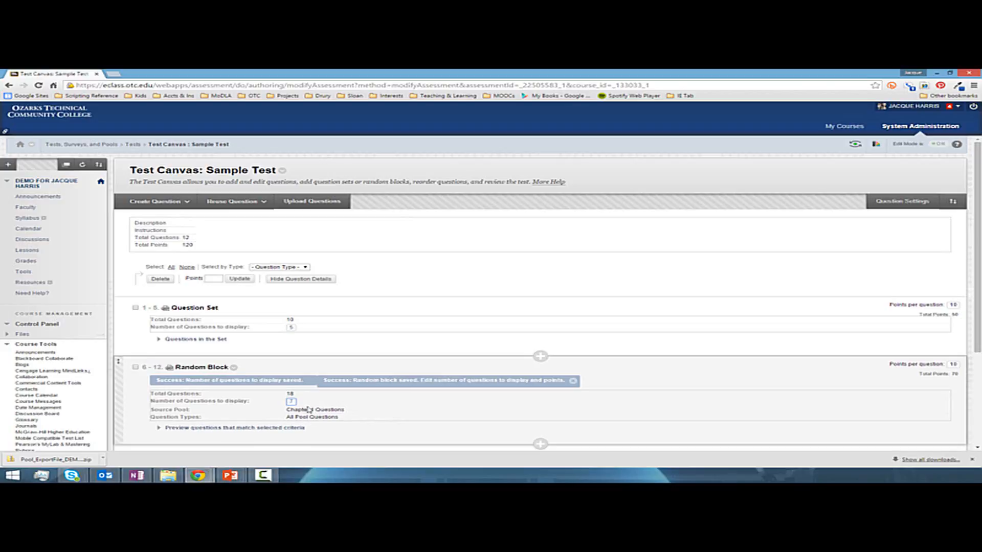